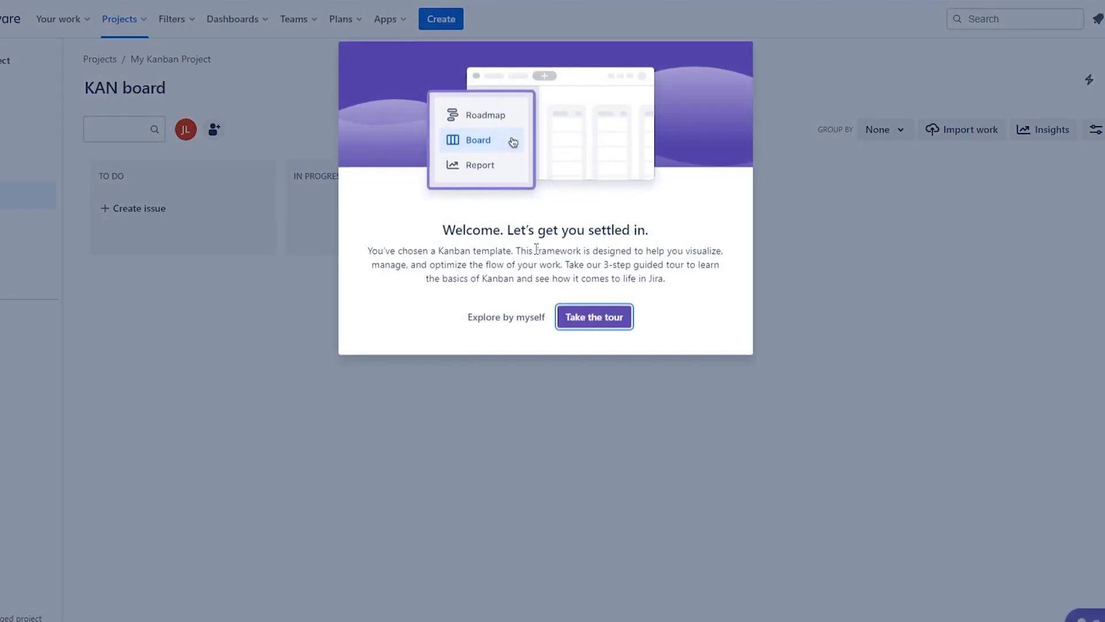
Step: Skip the guided tour of the Kanban template and explore the board independently
{"action": "left_click", "coordinate": [508, 320]}
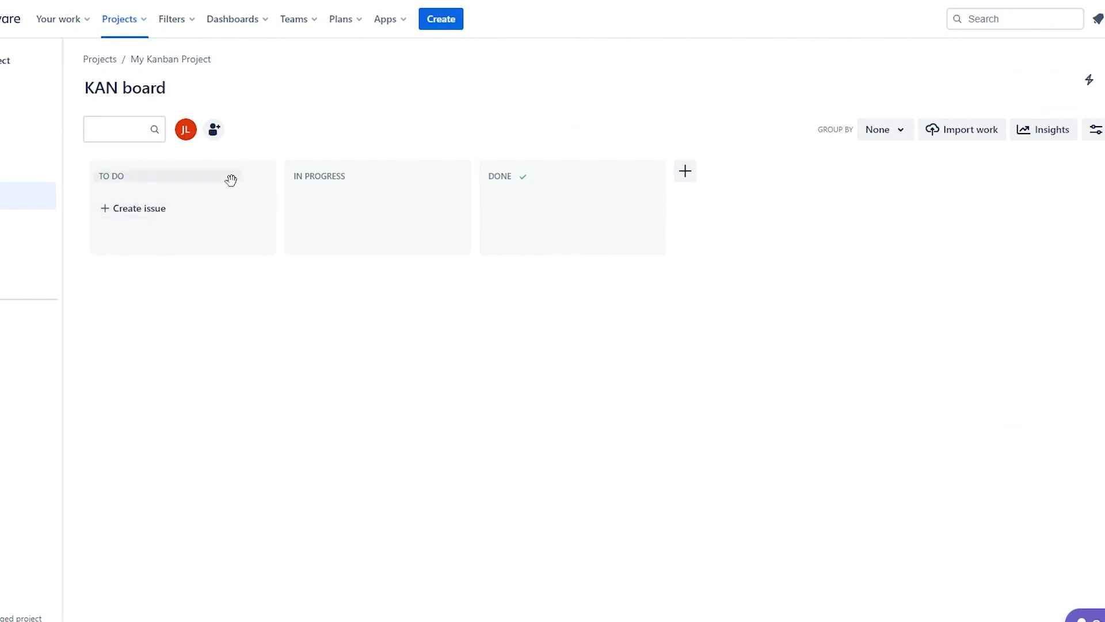
{"action": "left_click", "coordinate": [697, 180]}
{"action": "left_click", "coordinate": [770, 290]}
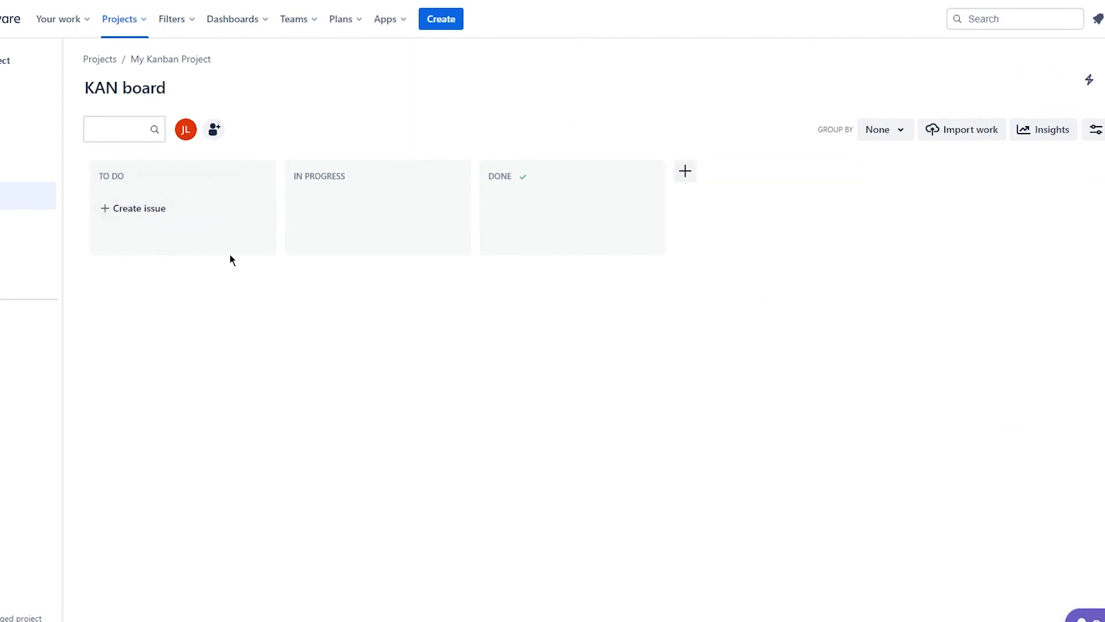
{"action": "left_click", "coordinate": [167, 211]}
{"action": "left_click", "coordinate": [187, 303]}
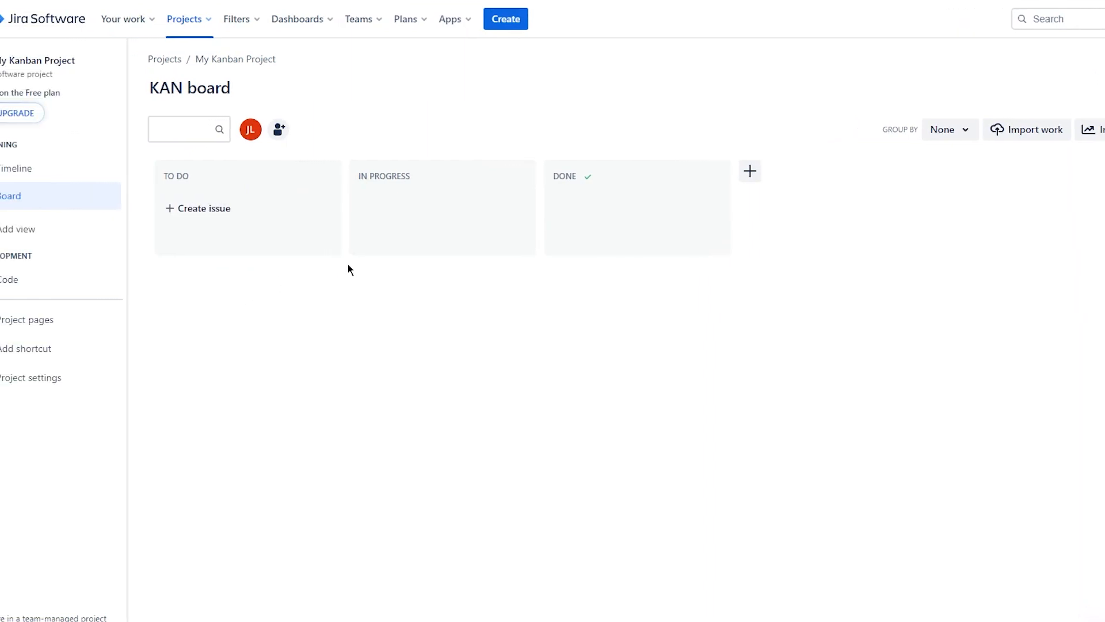
Step: View the project's timeline and return to the Kanban board
{"action": "left_click", "coordinate": [66, 179]}
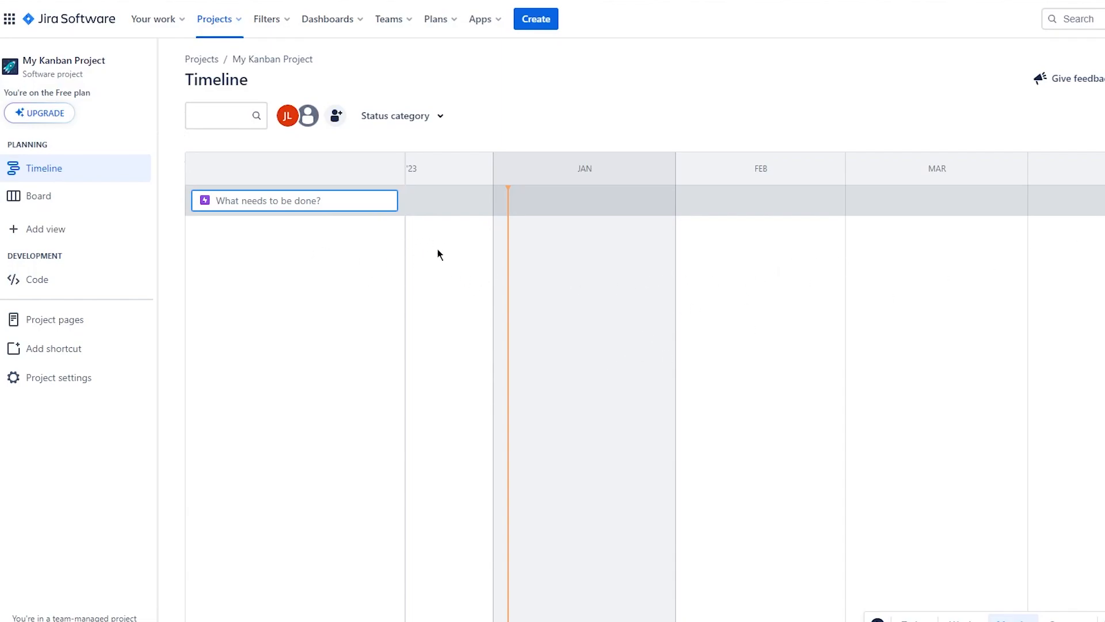
{"action": "left_click", "coordinate": [65, 200]}
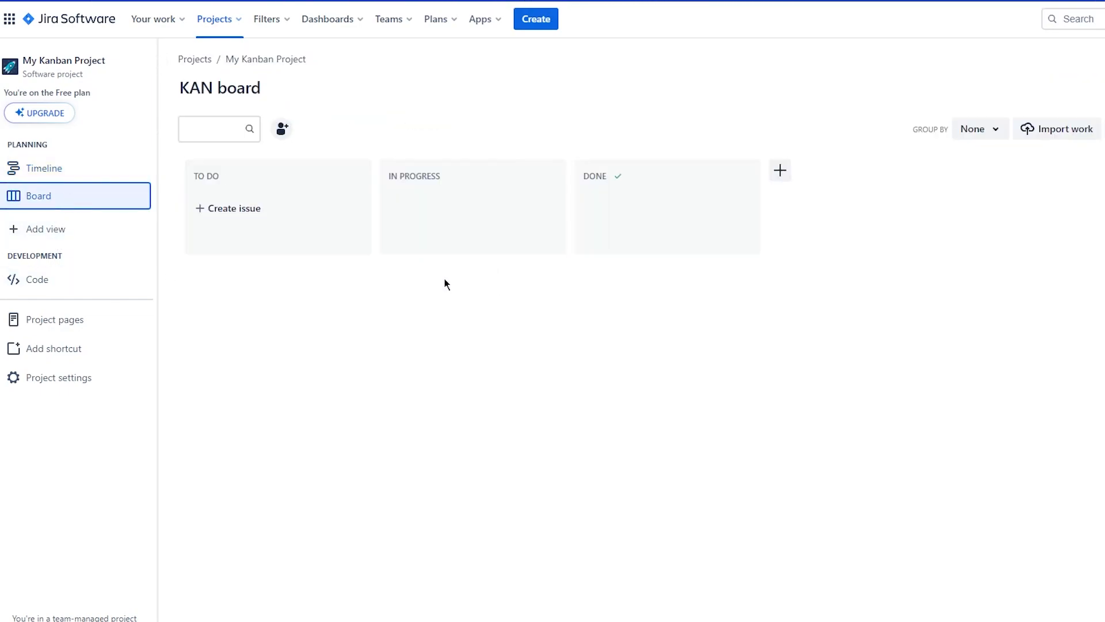
Step: Rename the board's To Do column to "Start"
{"action": "left_click", "coordinate": [233, 176]}
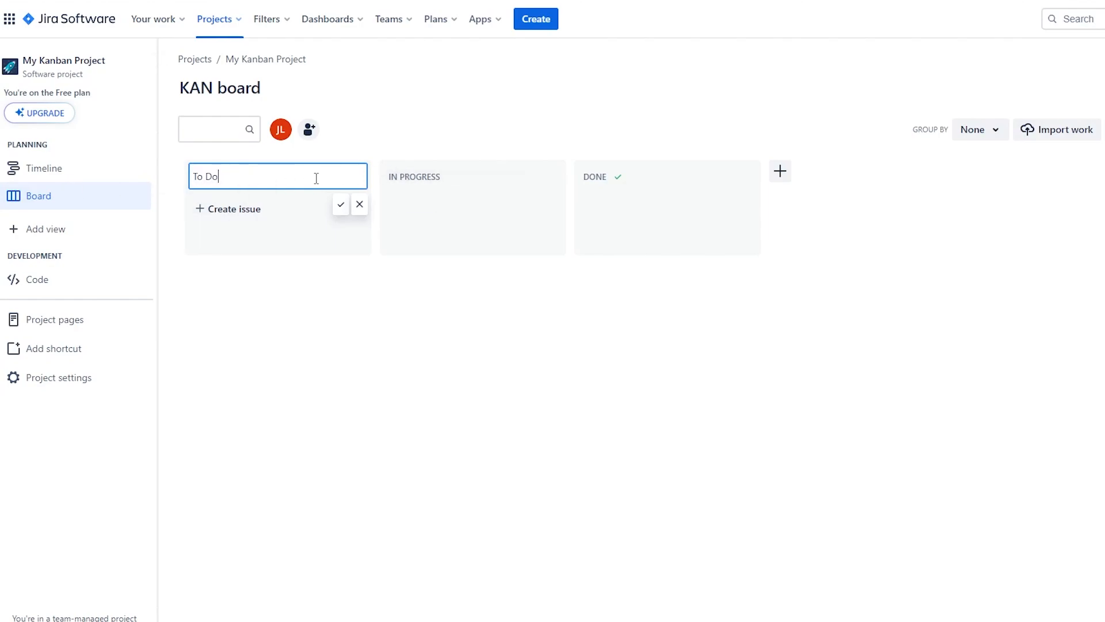
{"action": "key", "text": "BackSpace"}
{"action": "key", "text": "BackSpace"}
{"action": "key", "text": "BackSpace"}
{"action": "key", "text": "BackSpace"}
{"action": "key", "text": "BackSpace"}
{"action": "type", "text": "Star"}
{"action": "left_click", "coordinate": [452, 191]}
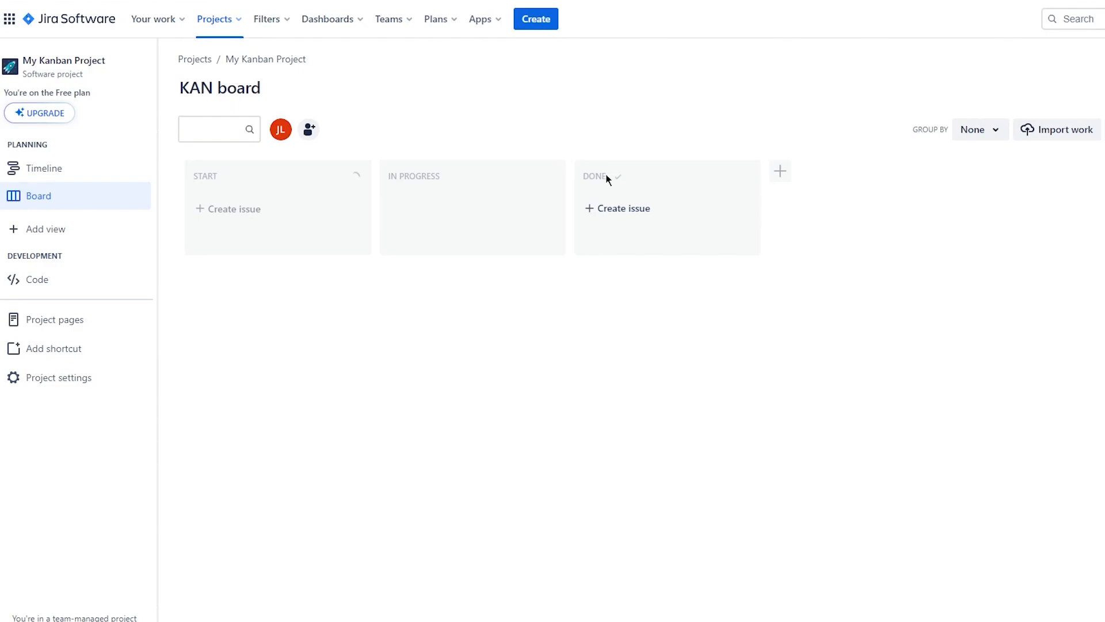
Step: Add a new column named "Pending" at the end of the board
{"action": "left_click", "coordinate": [778, 166]}
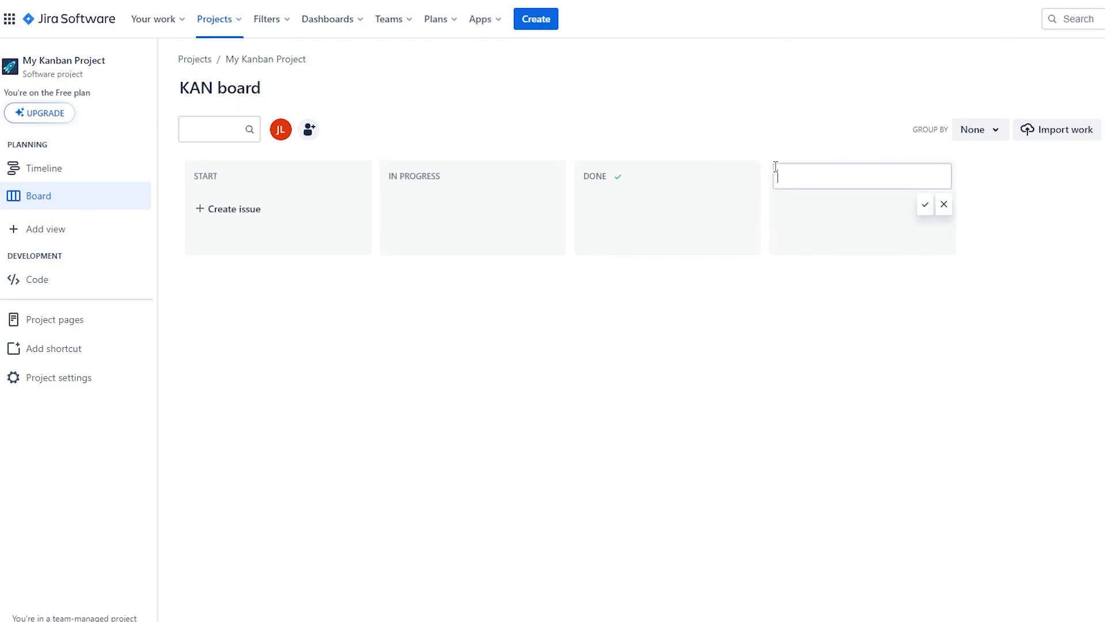
{"action": "type", "text": "p"}
{"action": "key", "text": "BackSpace"}
{"action": "key", "text": "Escape"}
{"action": "left_click", "coordinate": [780, 171]}
{"action": "type", "text": "Pending"}
{"action": "key", "text": "Return"}
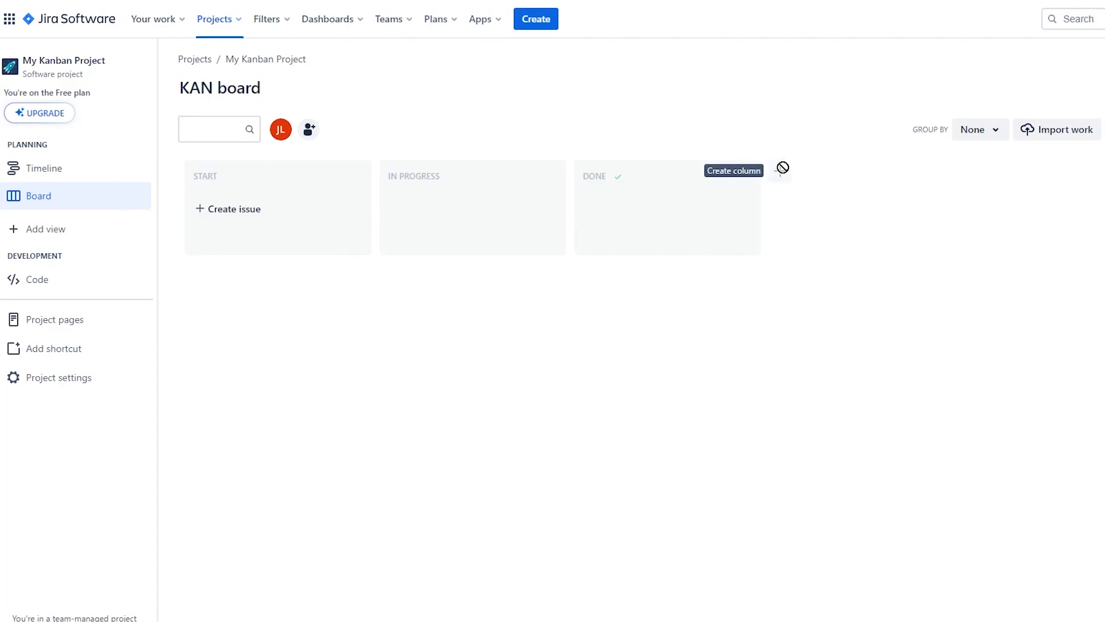
Step: Create a task in the Start column titled "create frot end program for" followed by the person's first name
{"action": "left_click", "coordinate": [314, 207]}
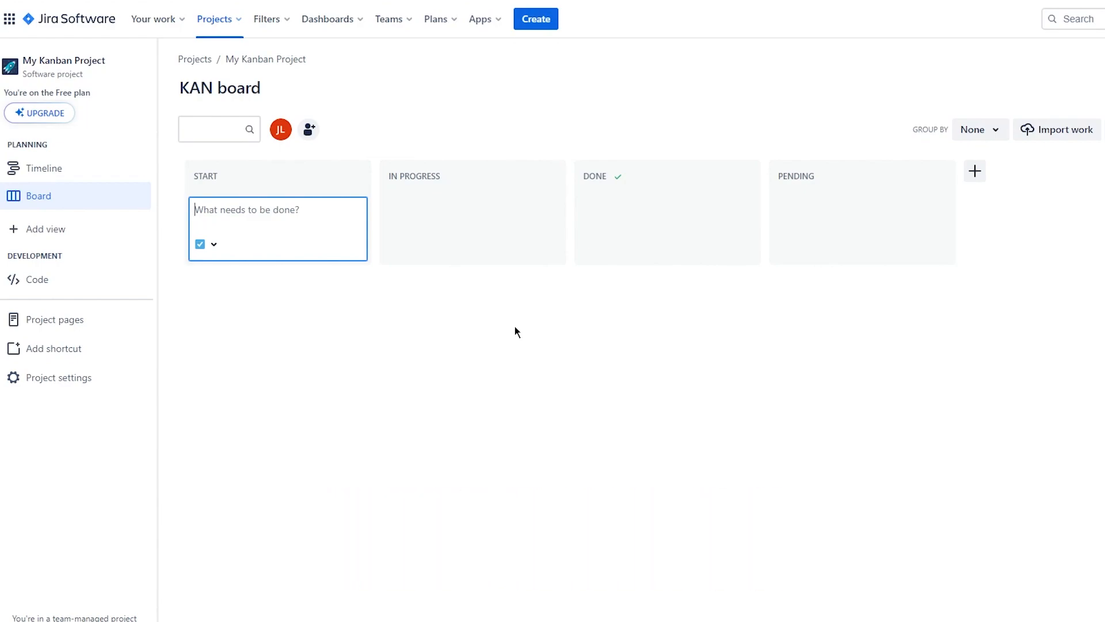
{"action": "type", "text": "create frot en"}
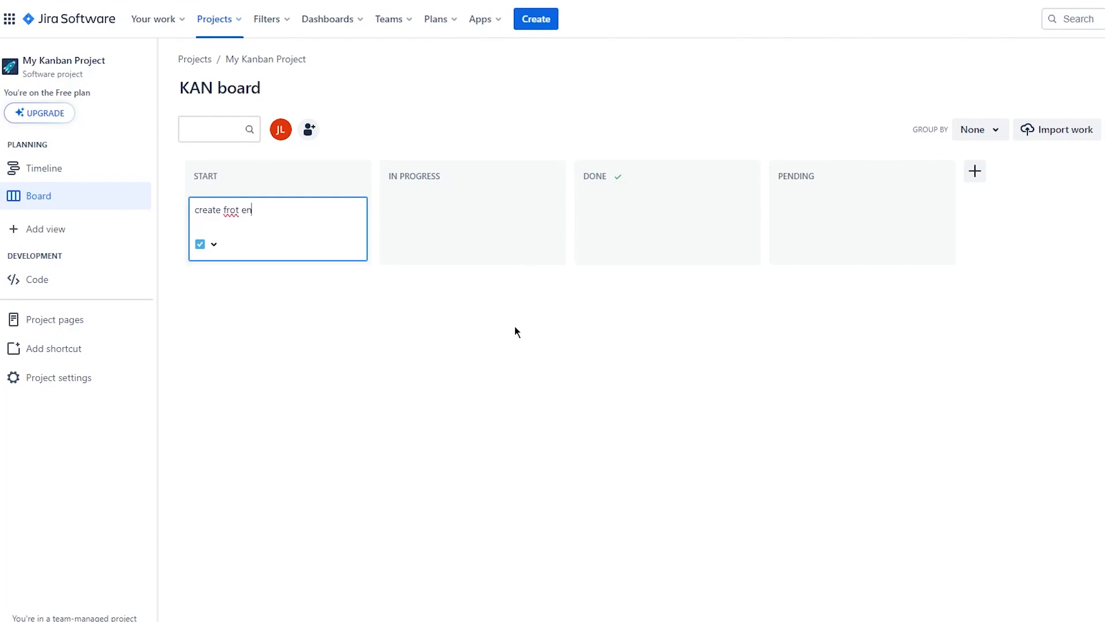
{"action": "type", "text": "d program for damien"}
{"action": "key", "text": "Return"}
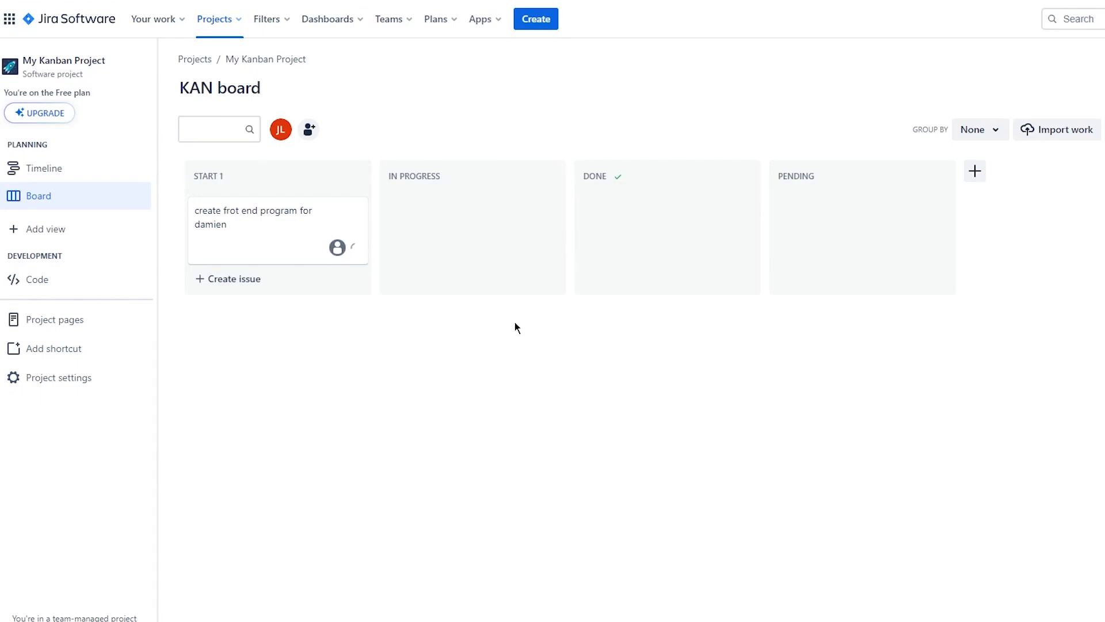
Step: Save the description "in this task you will gather he necessary code for the coding issues that arise" on the new task
{"action": "left_click", "coordinate": [220, 231]}
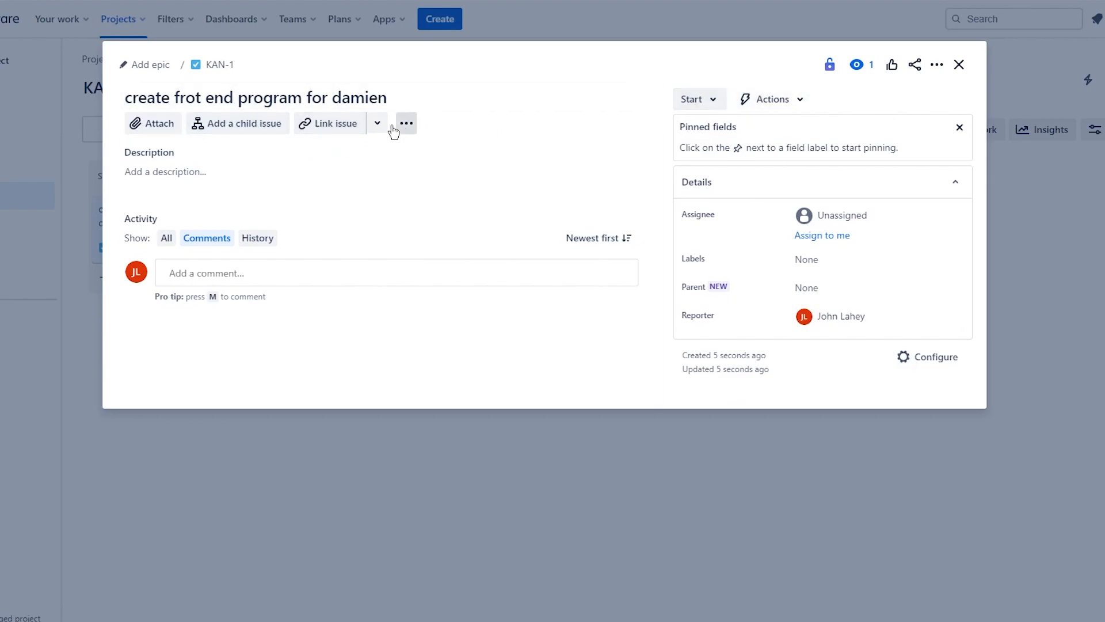
{"action": "left_click", "coordinate": [205, 171]}
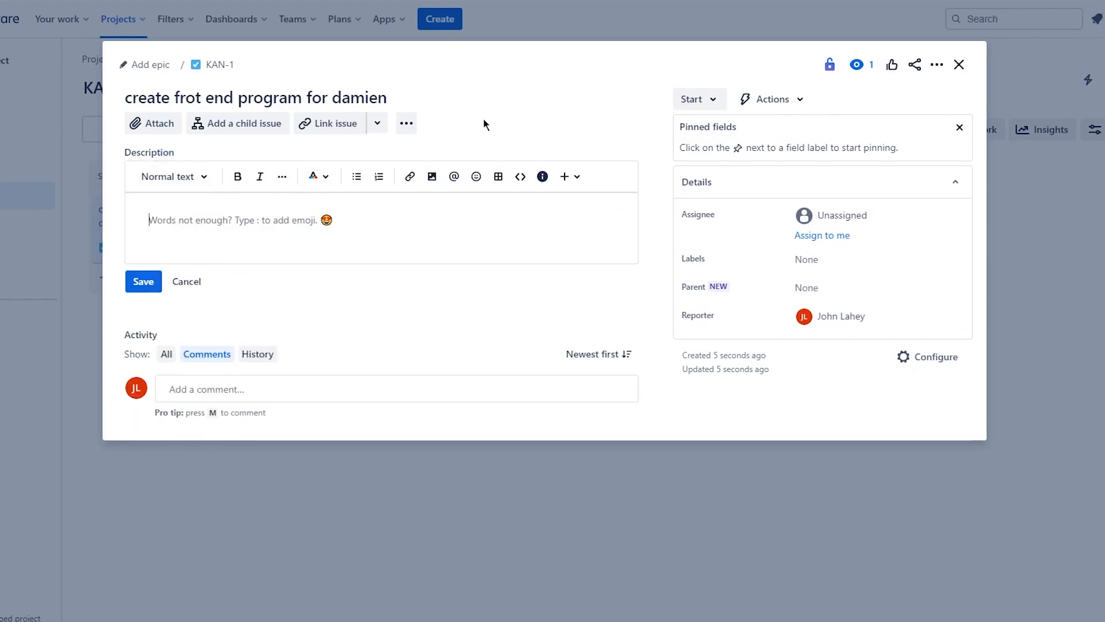
{"action": "type", "text": "in this"}
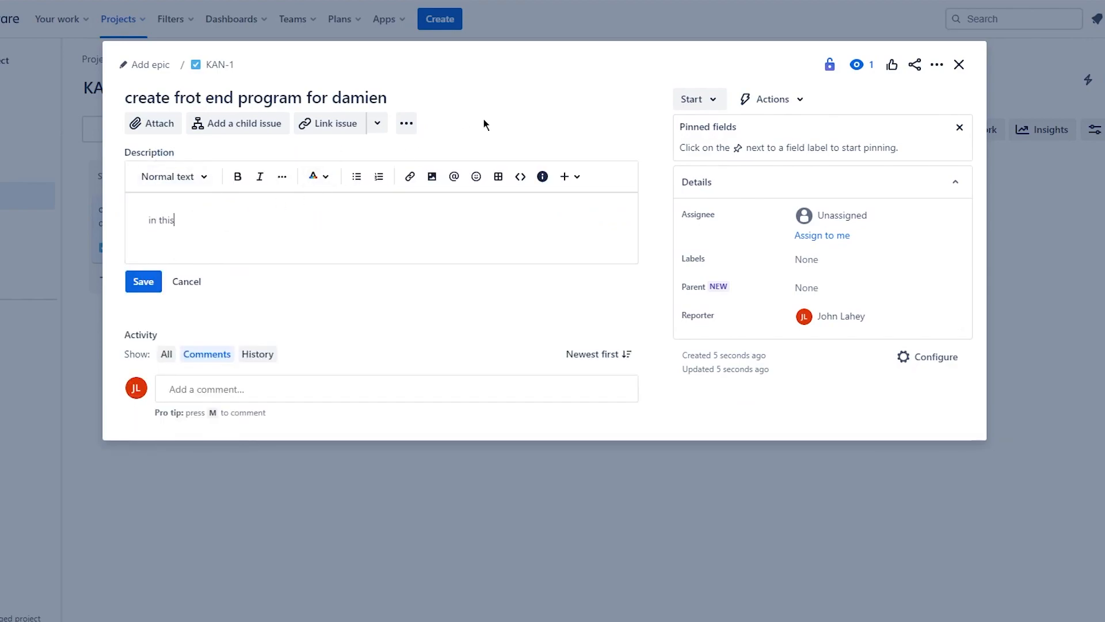
{"action": "type", "text": " task you will gather he necessary code for the coding issues  that arise"}
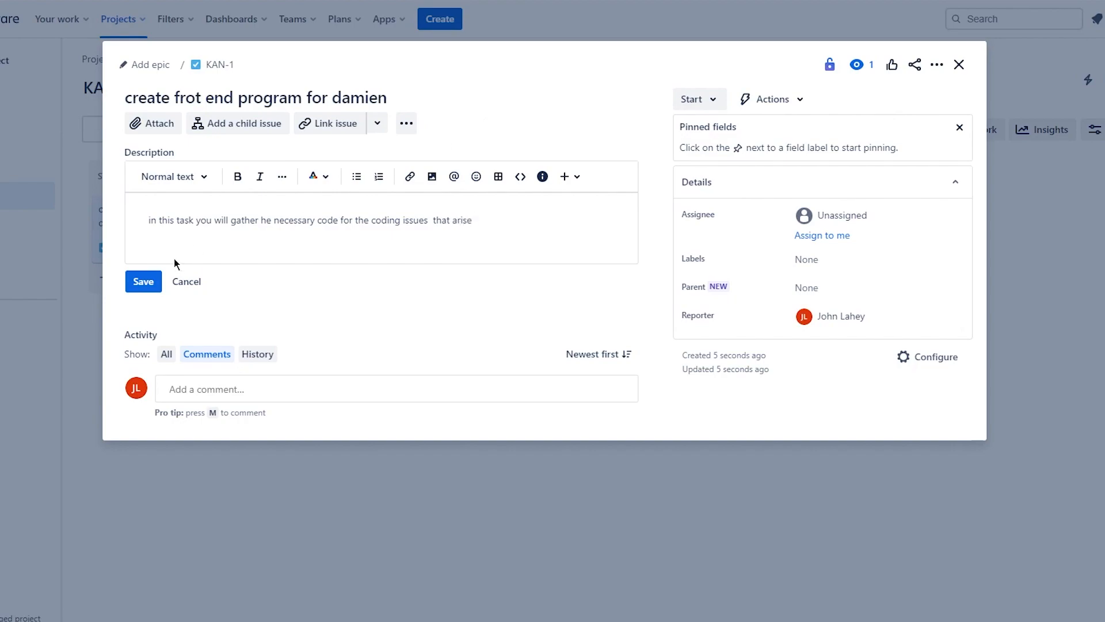
{"action": "left_click", "coordinate": [143, 281]}
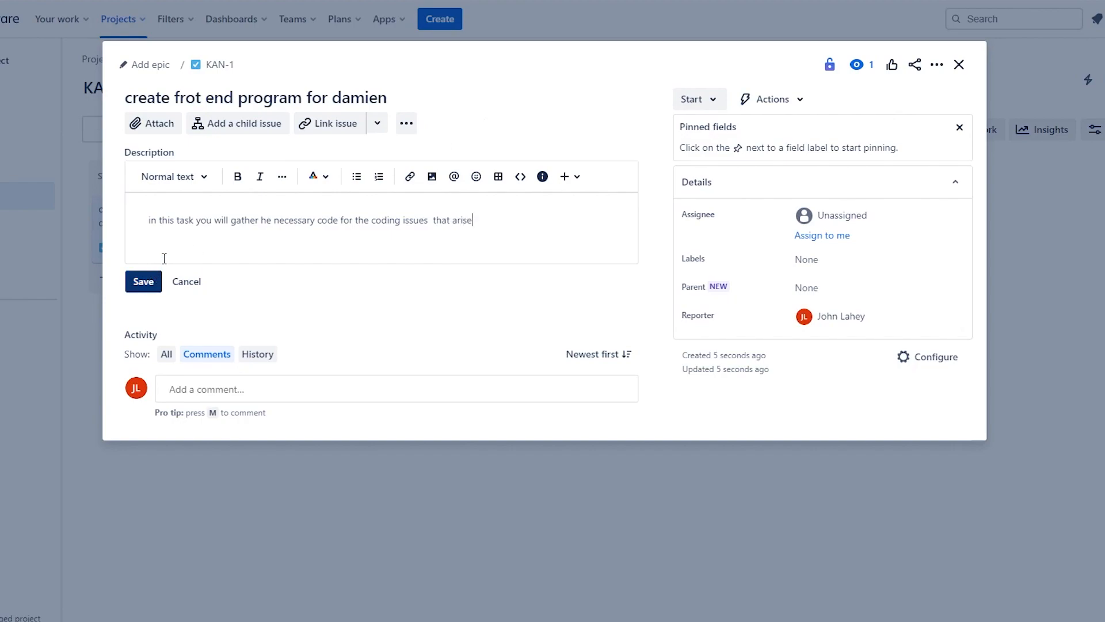
Step: Look over the task's automation actions, dismiss the pinned fields tip and assign the task to yourself
{"action": "left_click", "coordinate": [802, 101]}
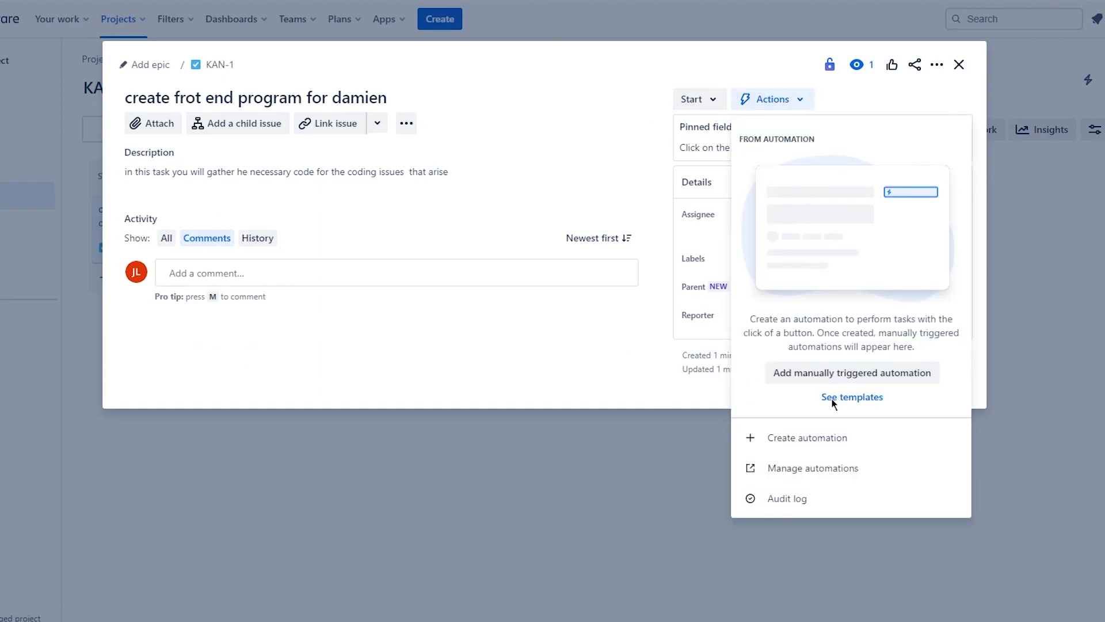
{"action": "left_click", "coordinate": [790, 99]}
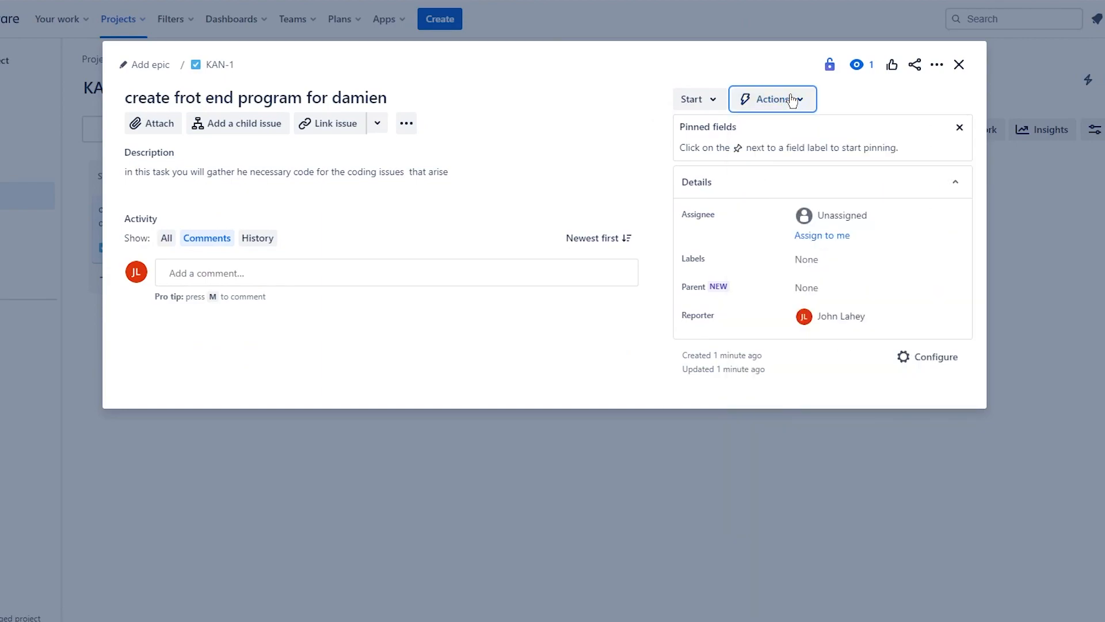
{"action": "left_click", "coordinate": [959, 127]}
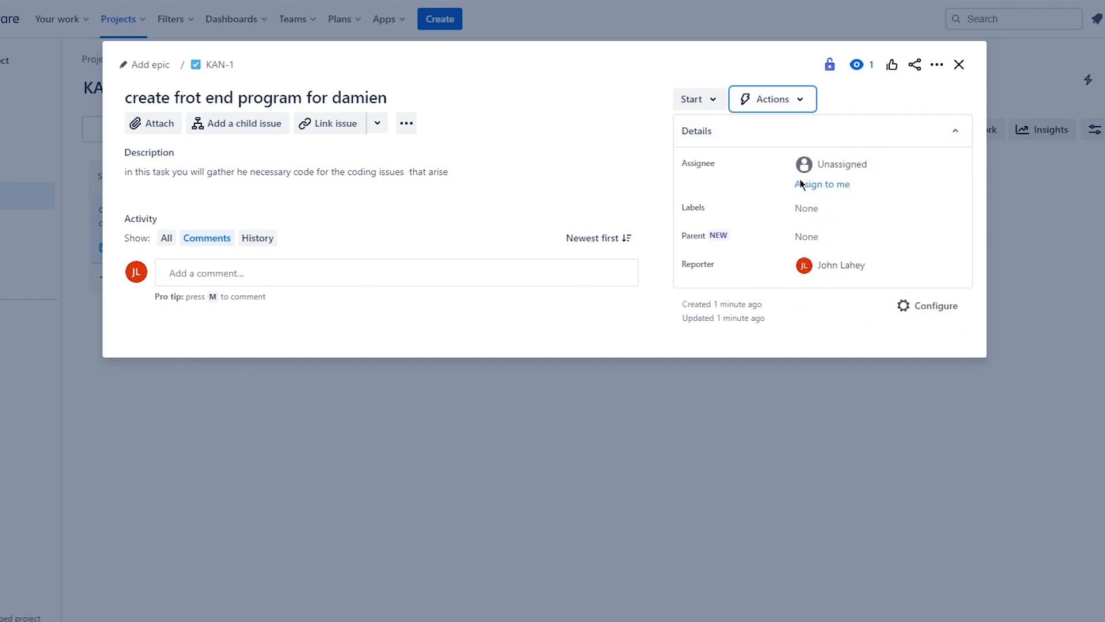
{"action": "left_click", "coordinate": [822, 184]}
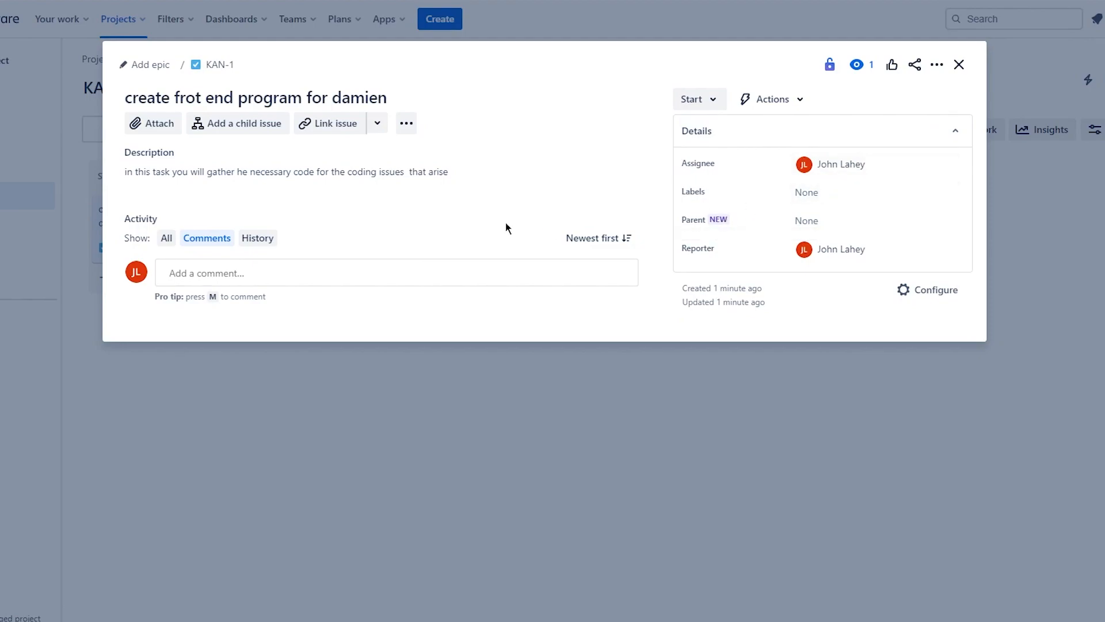
Step: Attach the image Now___1_-removebg-preview.png to the task and reopen the task to check it
{"action": "left_click", "coordinate": [160, 126]}
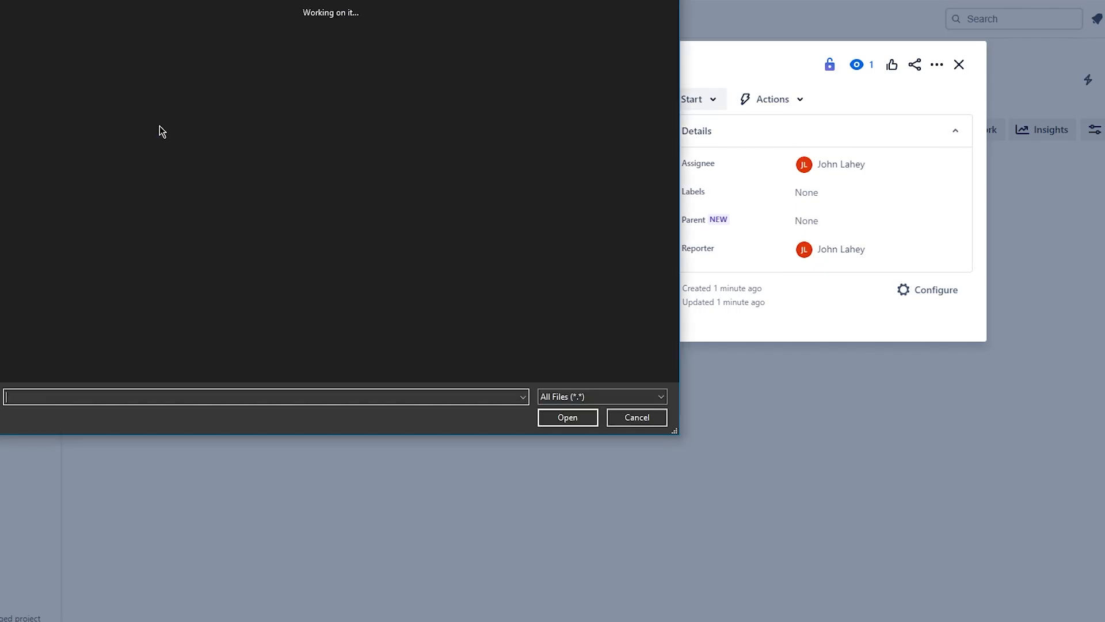
{"action": "double_click", "coordinate": [135, 51]}
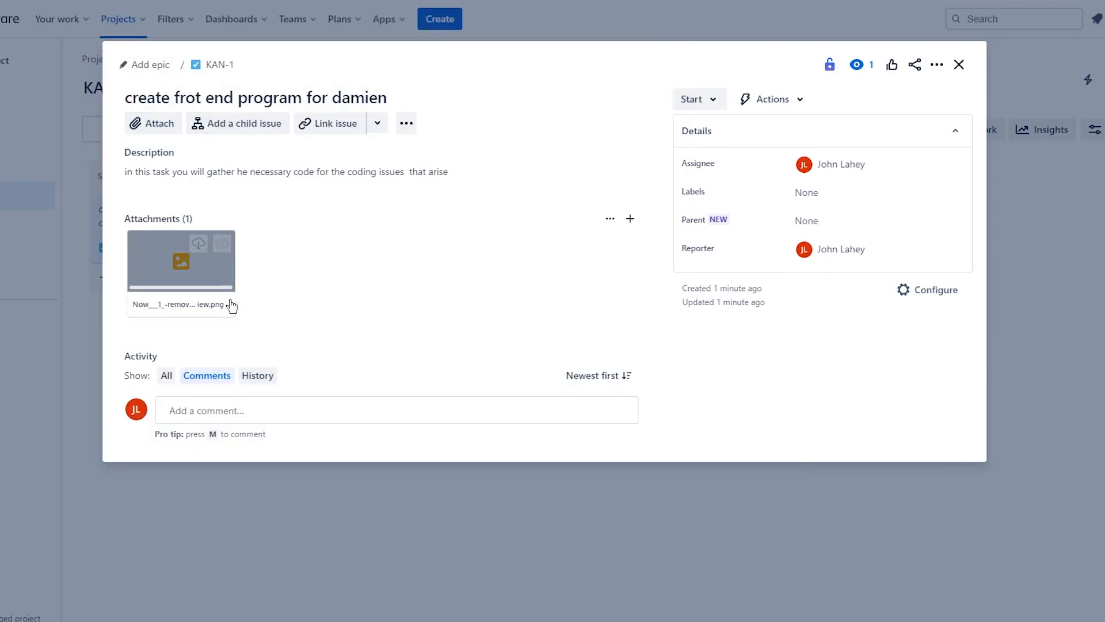
{"action": "mouse_move", "coordinate": [229, 291]}
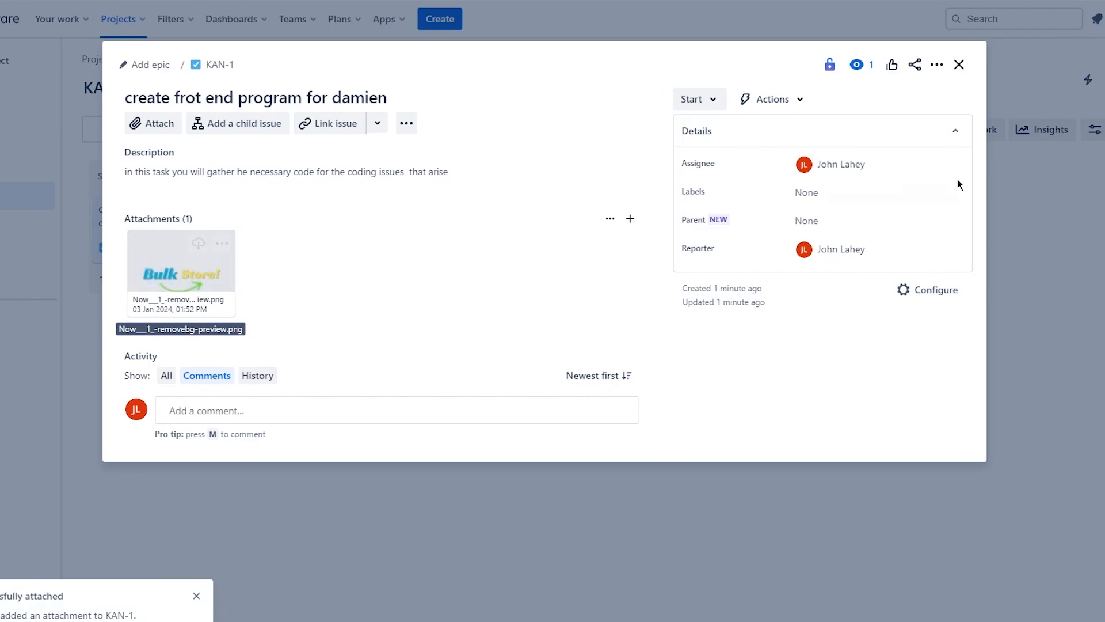
{"action": "left_click", "coordinate": [958, 64]}
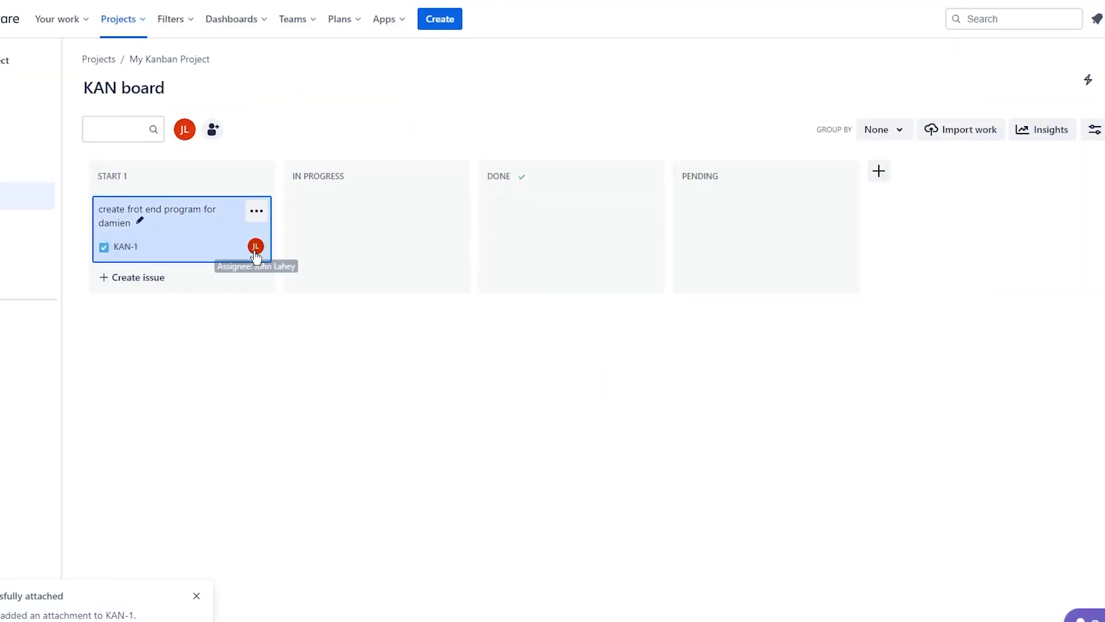
{"action": "left_click", "coordinate": [221, 230]}
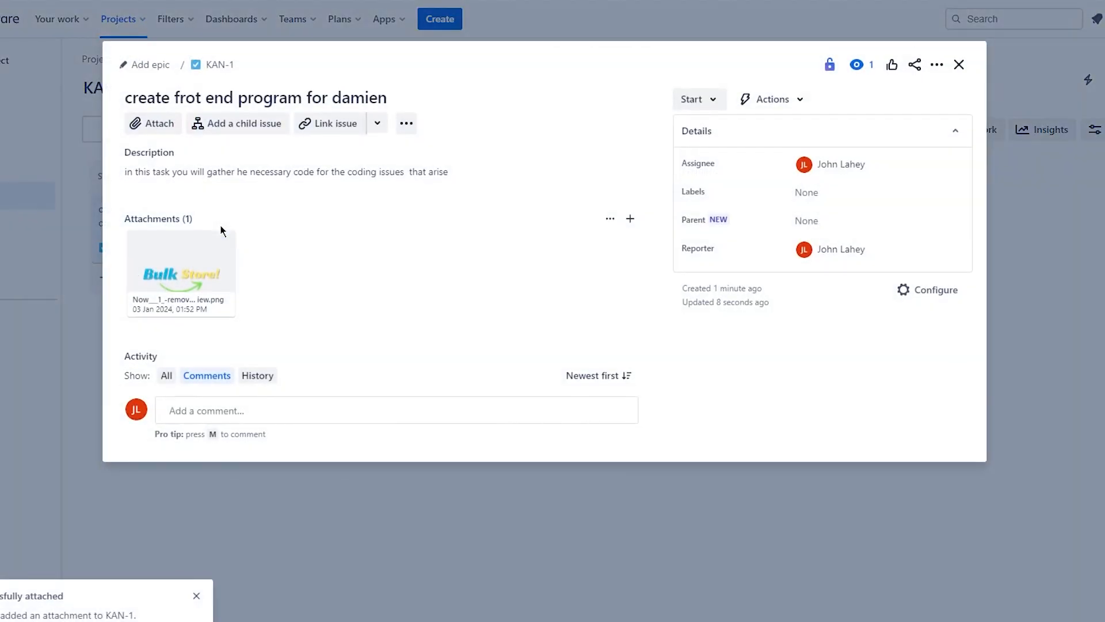
{"action": "left_click", "coordinate": [483, 496]}
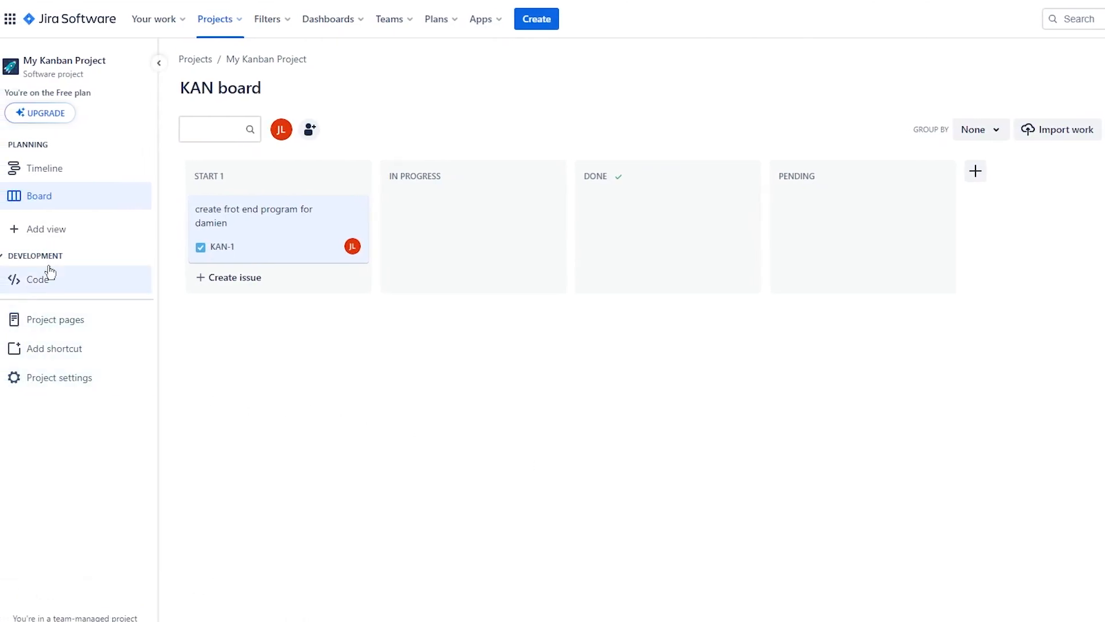
Step: Review the views that can be added to the project and open its full Features settings
{"action": "left_click", "coordinate": [65, 231]}
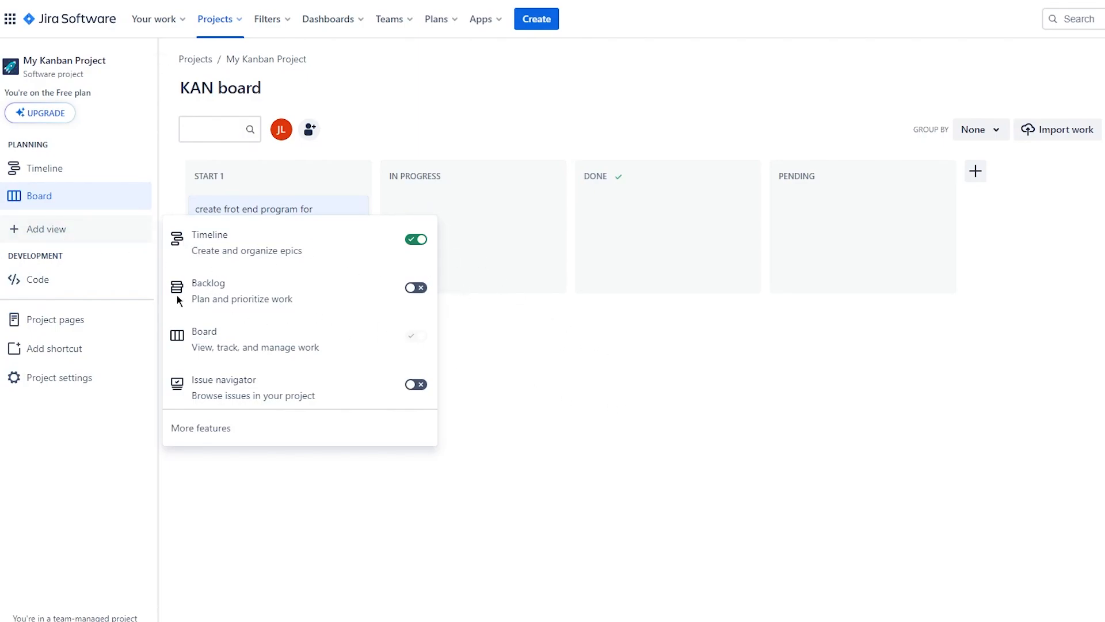
{"action": "left_click_drag", "start_coordinate": [191, 285], "coordinate": [301, 295]}
{"action": "left_click", "coordinate": [321, 297]}
{"action": "left_click_drag", "start_coordinate": [191, 330], "coordinate": [295, 344]}
{"action": "left_click", "coordinate": [336, 343]}
{"action": "left_click", "coordinate": [340, 395]}
{"action": "left_click", "coordinate": [244, 423]}
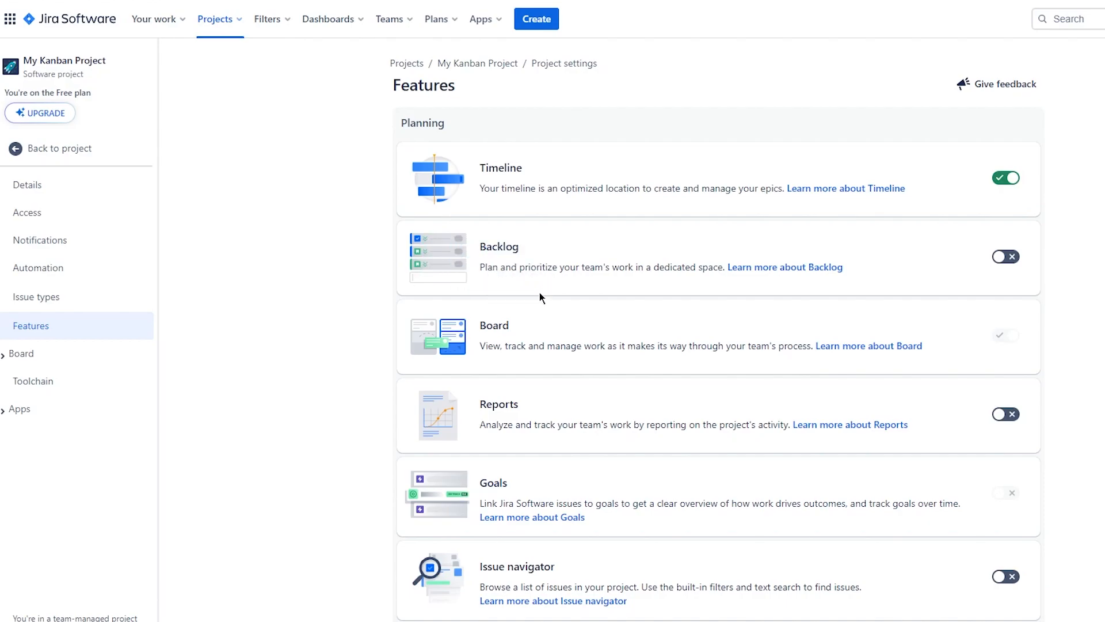
Step: Enable the Backlog and Sprints features for the project and return to the board
{"action": "scroll", "coordinate": [540, 292], "scroll_direction": "down", "scroll_amount": 6}
{"action": "scroll", "coordinate": [539, 292], "scroll_direction": "up", "scroll_amount": 3}
{"action": "scroll", "coordinate": [767, 309], "scroll_direction": "up", "scroll_amount": 4}
{"action": "scroll", "coordinate": [760, 305], "scroll_direction": "down", "scroll_amount": 5}
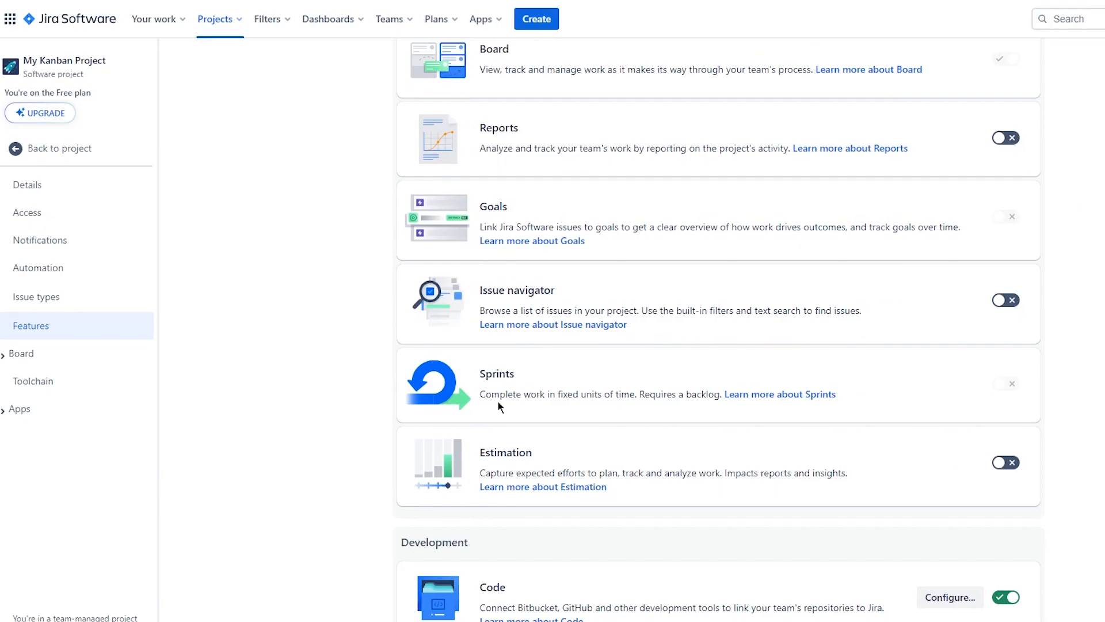
{"action": "scroll", "coordinate": [979, 341], "scroll_direction": "up", "scroll_amount": 5}
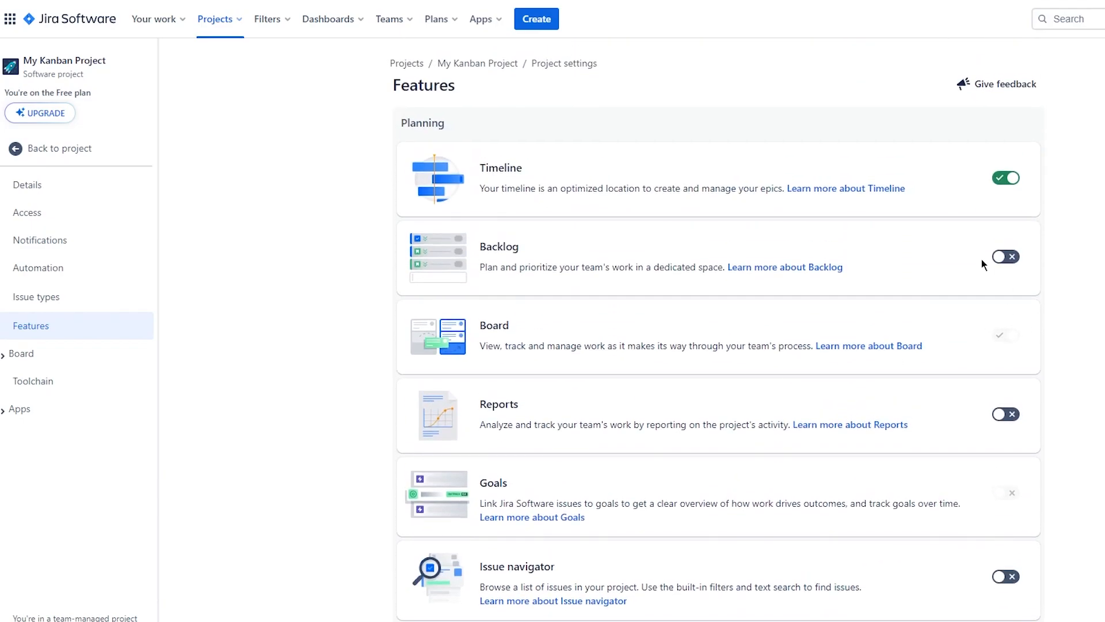
{"action": "scroll", "coordinate": [772, 261], "scroll_direction": "down", "scroll_amount": 5}
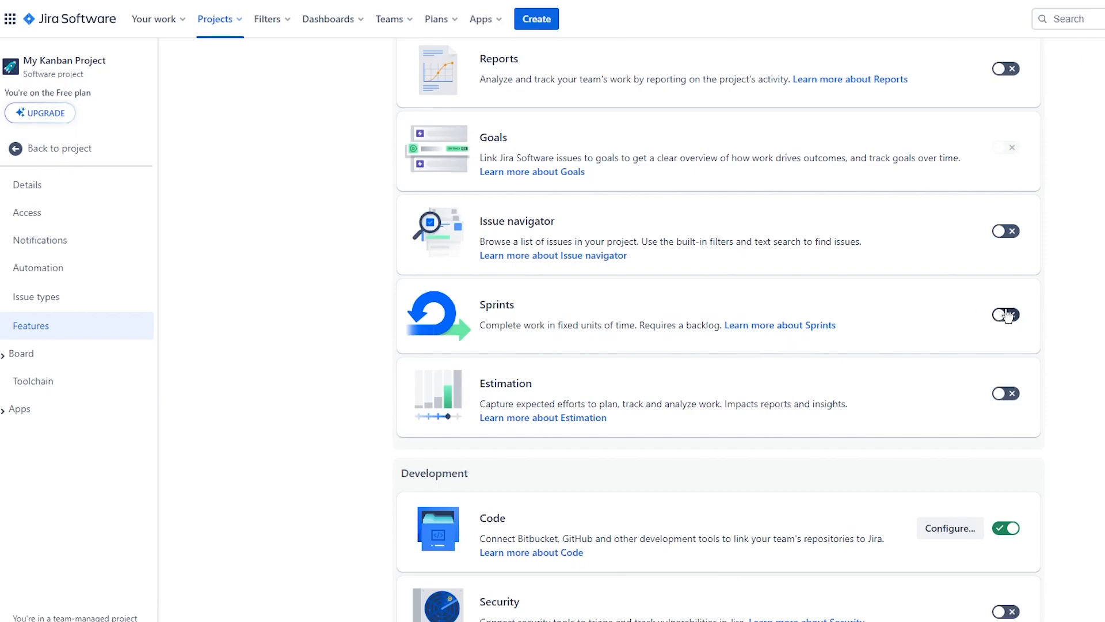
{"action": "left_click", "coordinate": [1006, 316]}
{"action": "left_click_drag", "start_coordinate": [481, 306], "coordinate": [646, 343]}
{"action": "left_click", "coordinate": [655, 343]}
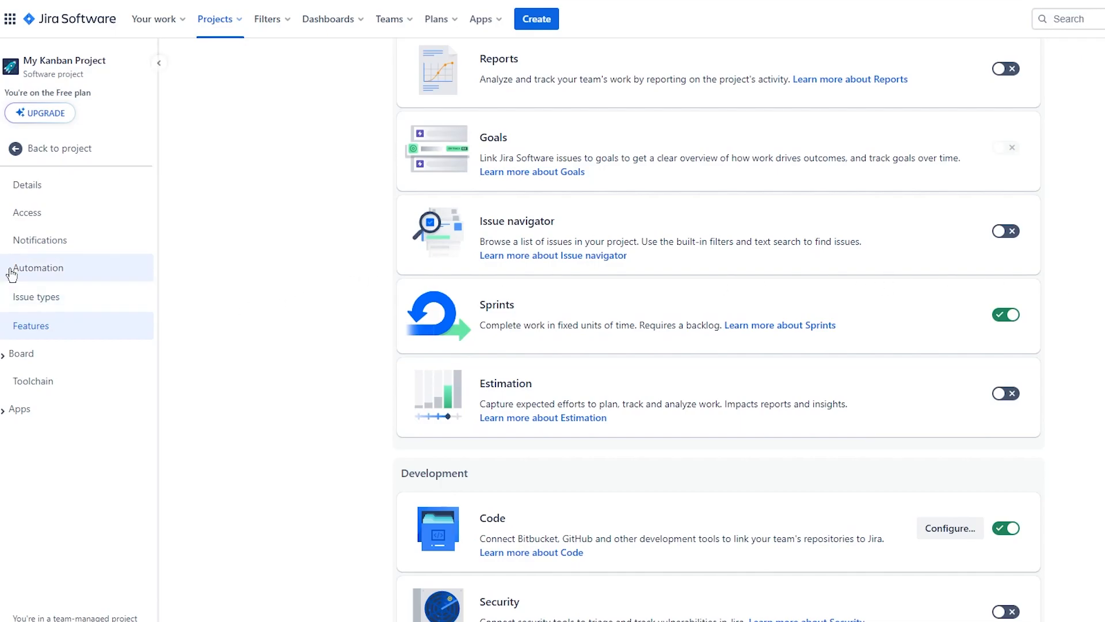
{"action": "scroll", "coordinate": [57, 271], "scroll_direction": "up", "scroll_amount": 6}
{"action": "left_click", "coordinate": [47, 149]}
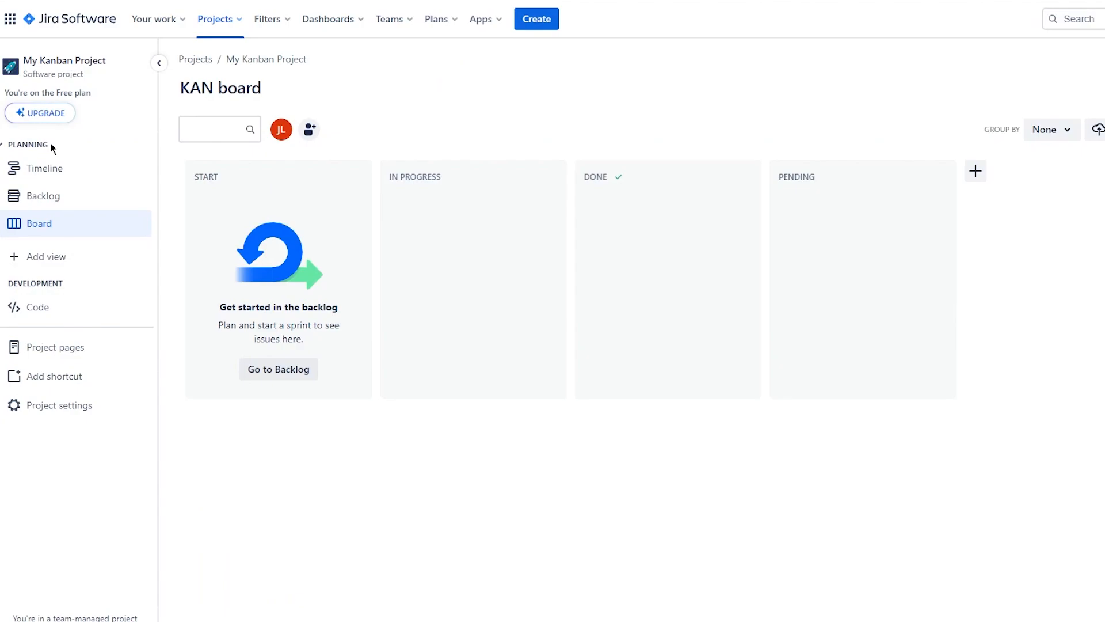
Step: Look over the new task form and the project's available views without creating anything, and open the Backlog
{"action": "left_click", "coordinate": [538, 20]}
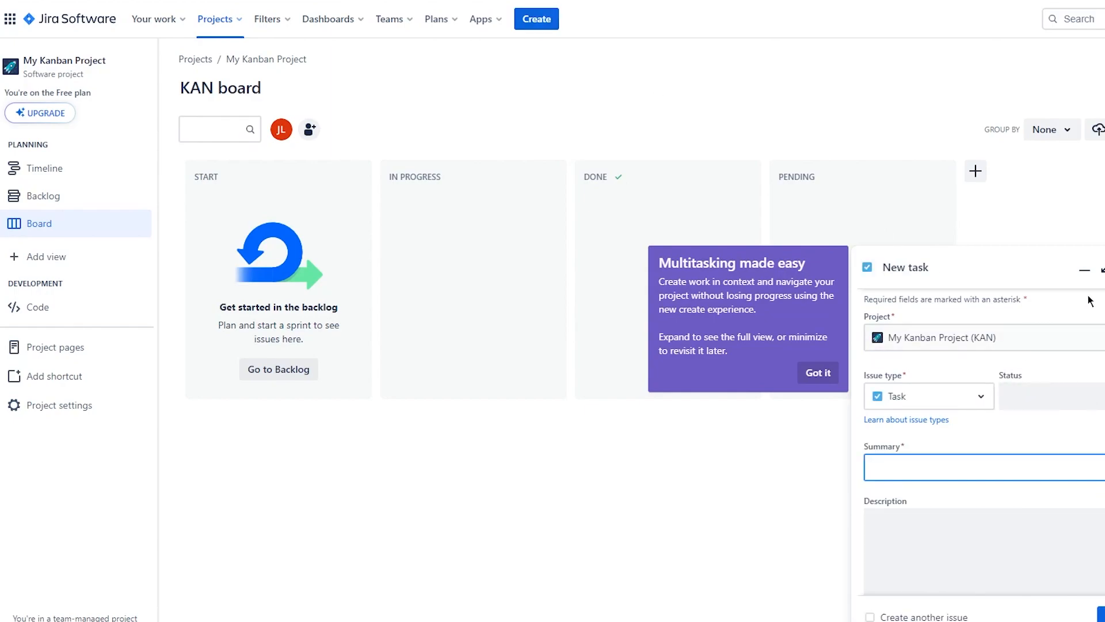
{"action": "left_click", "coordinate": [1104, 269]}
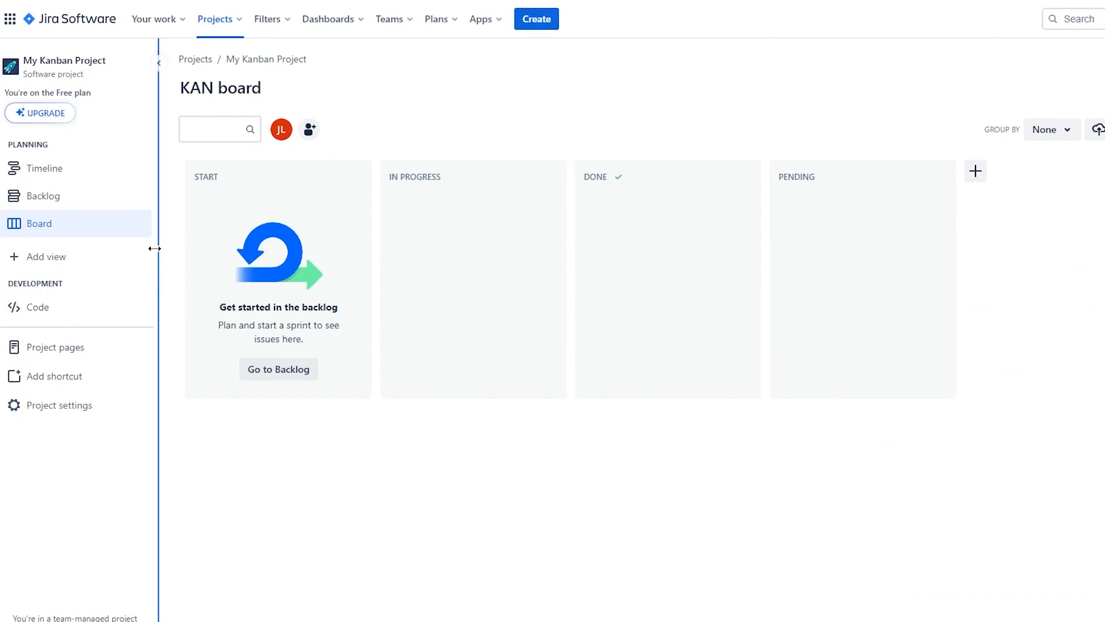
{"action": "left_click", "coordinate": [45, 255]}
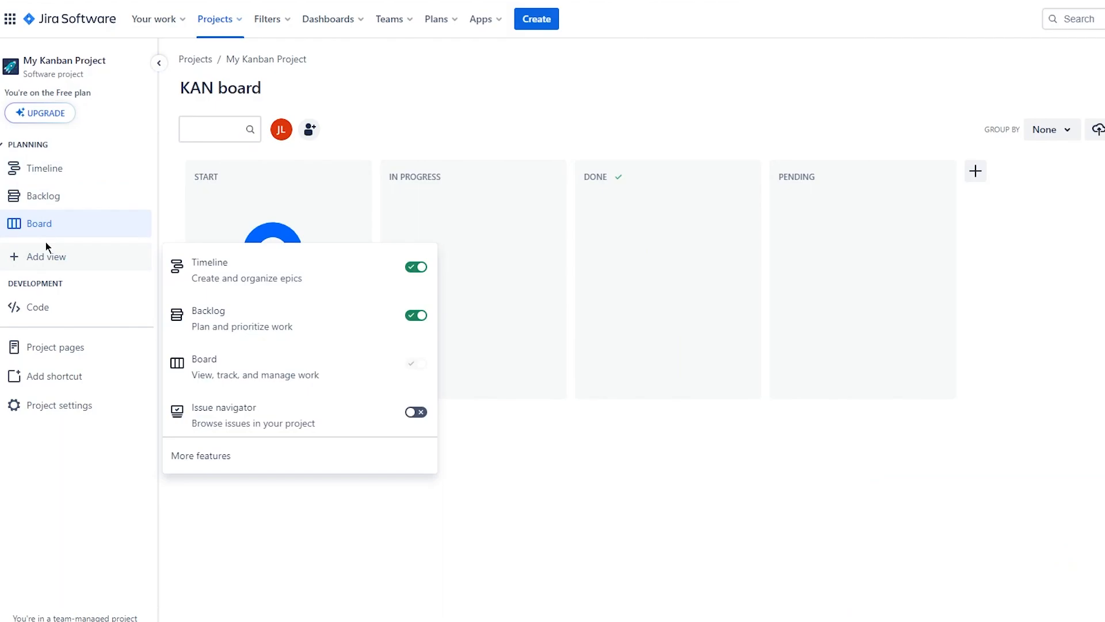
{"action": "left_click", "coordinate": [86, 175]}
{"action": "left_click", "coordinate": [65, 205]}
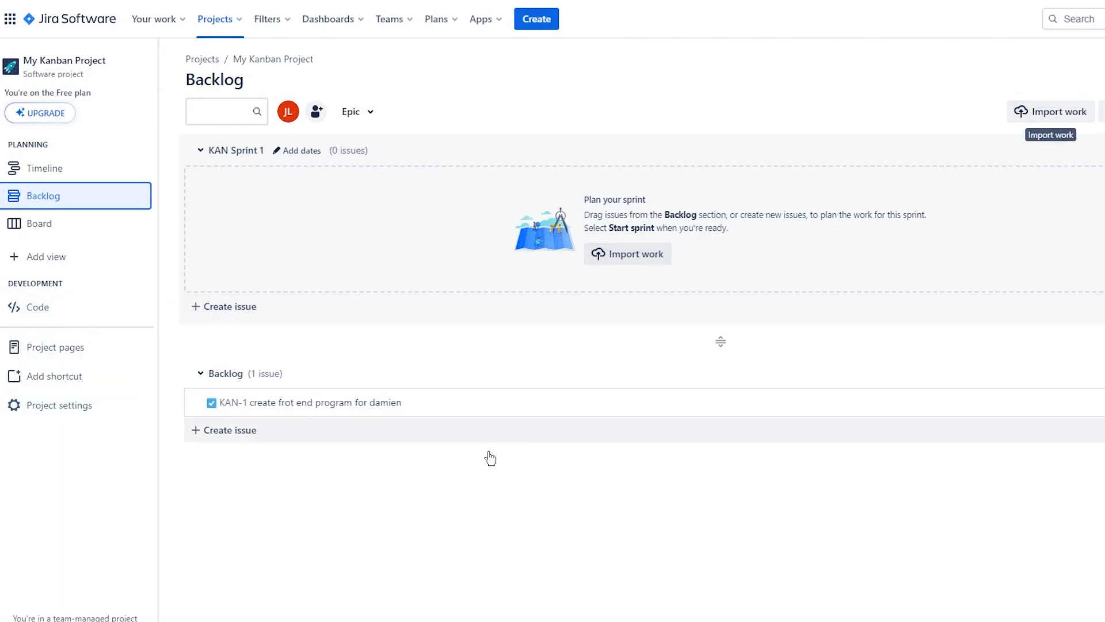
Step: Open the project settings, dismiss the team invitation tip on the Details page and show the project's Access page
{"action": "left_click", "coordinate": [40, 406]}
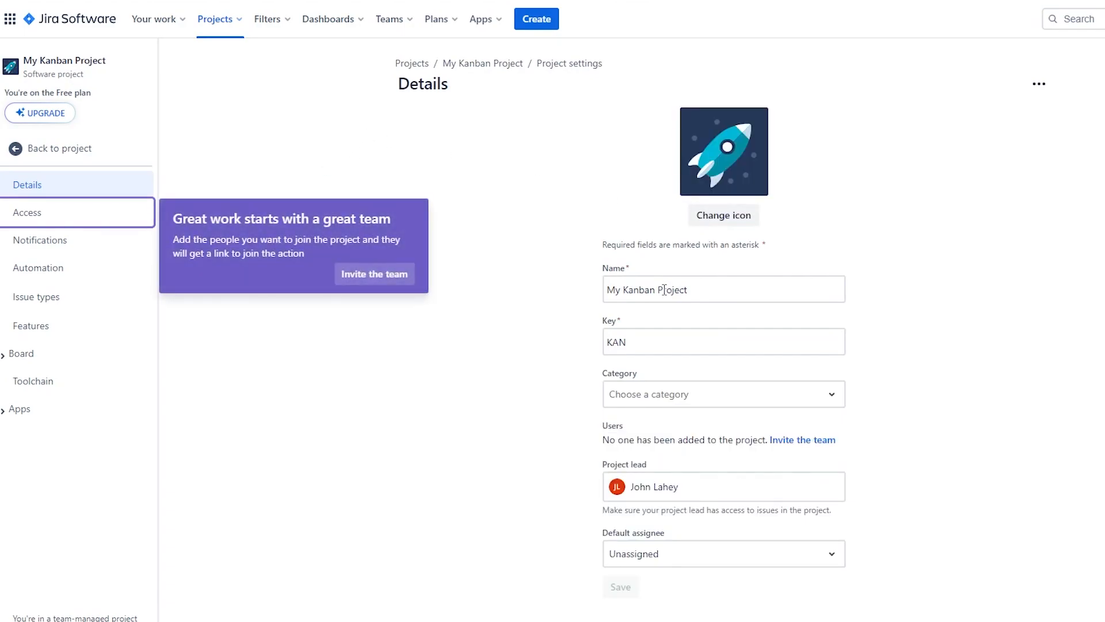
{"action": "left_click", "coordinate": [567, 197]}
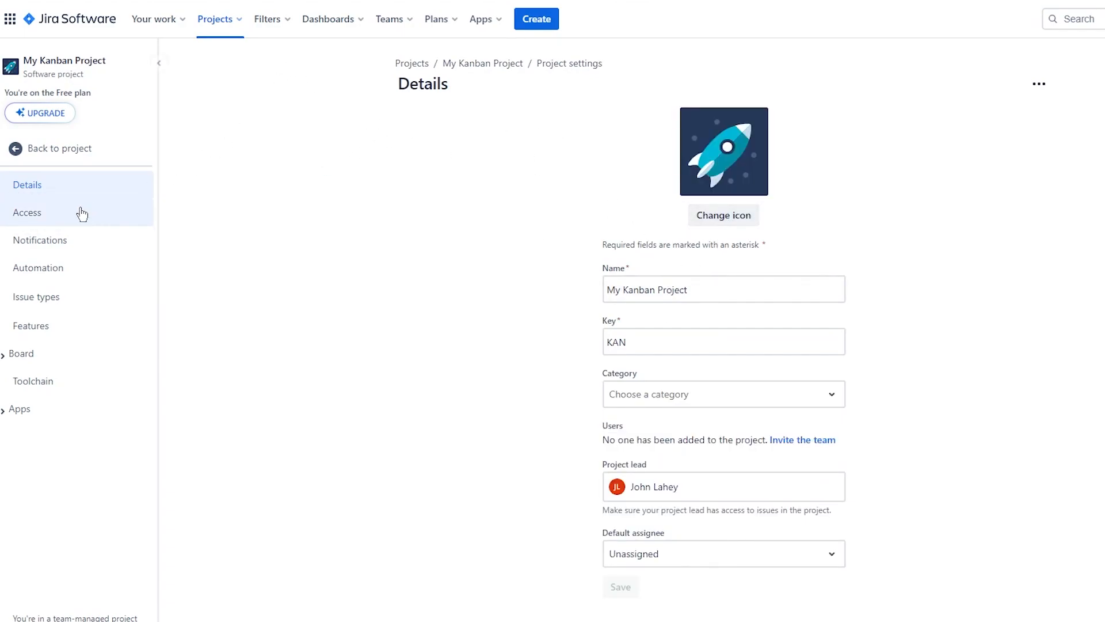
{"action": "left_click", "coordinate": [64, 216]}
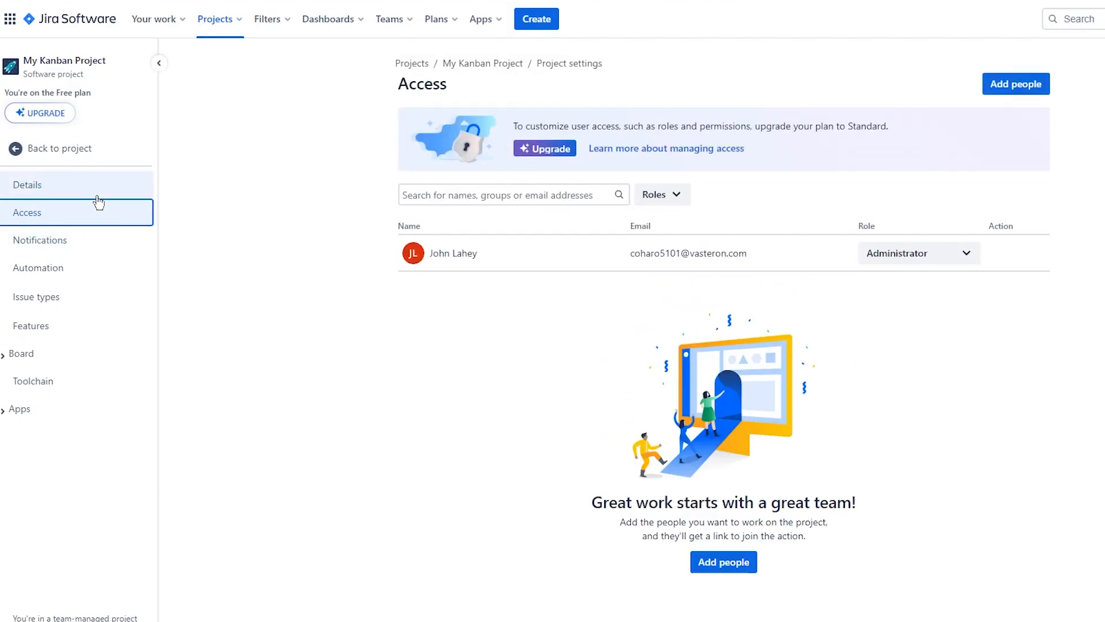
Step: Review the options for adding people to My Kanban Project, dismissing the account connection tip, and close the form without inviting anyone
{"action": "left_click", "coordinate": [1016, 91]}
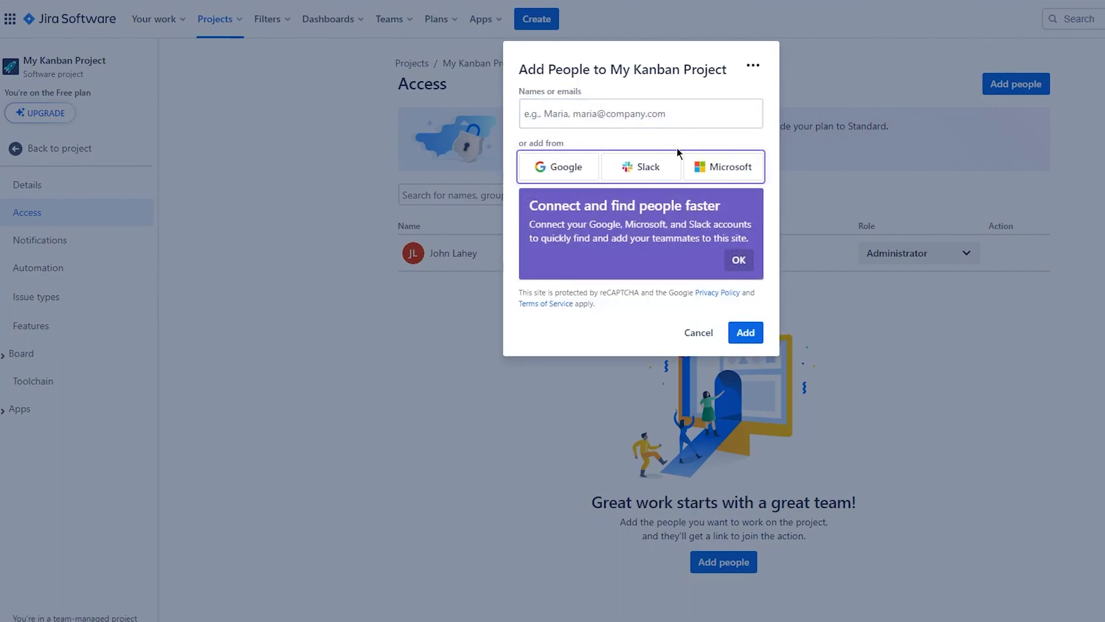
{"action": "left_click", "coordinate": [744, 263]}
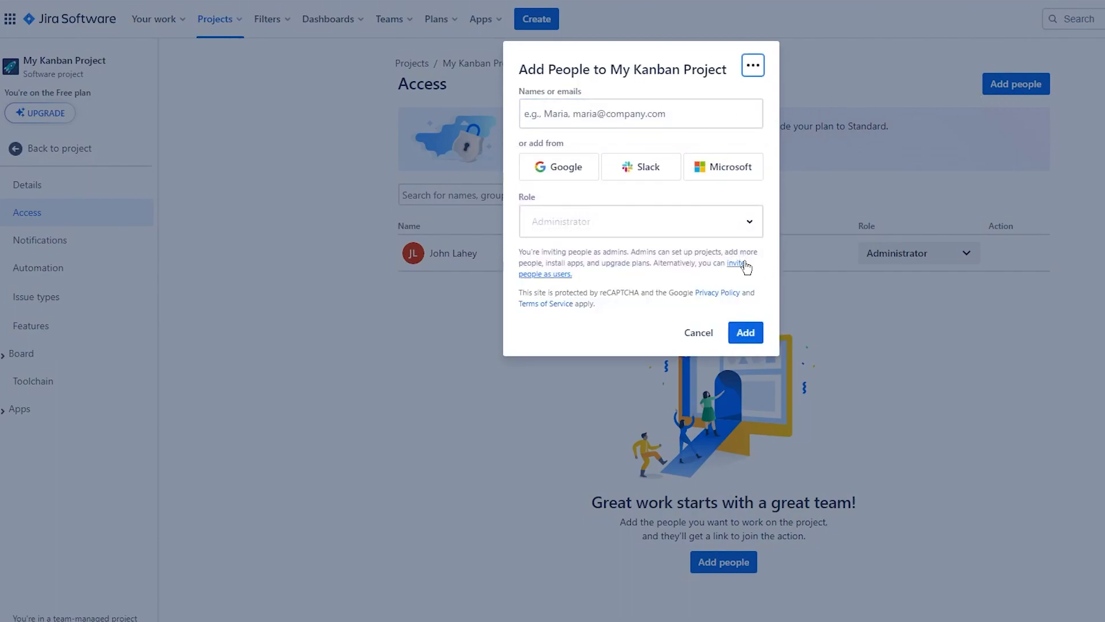
{"action": "left_click", "coordinate": [711, 337]}
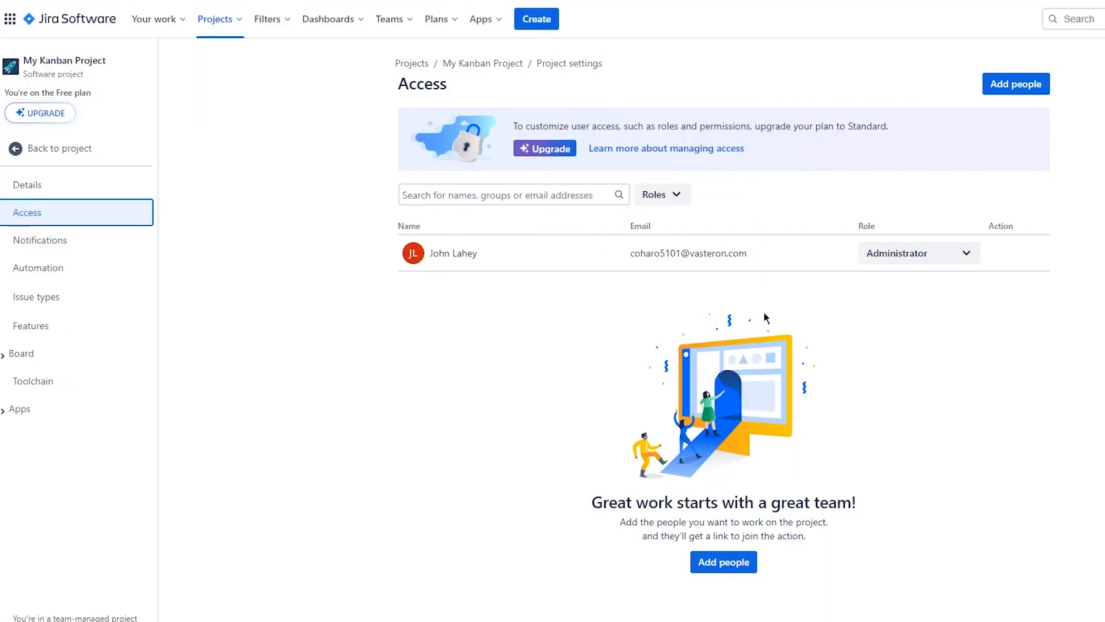